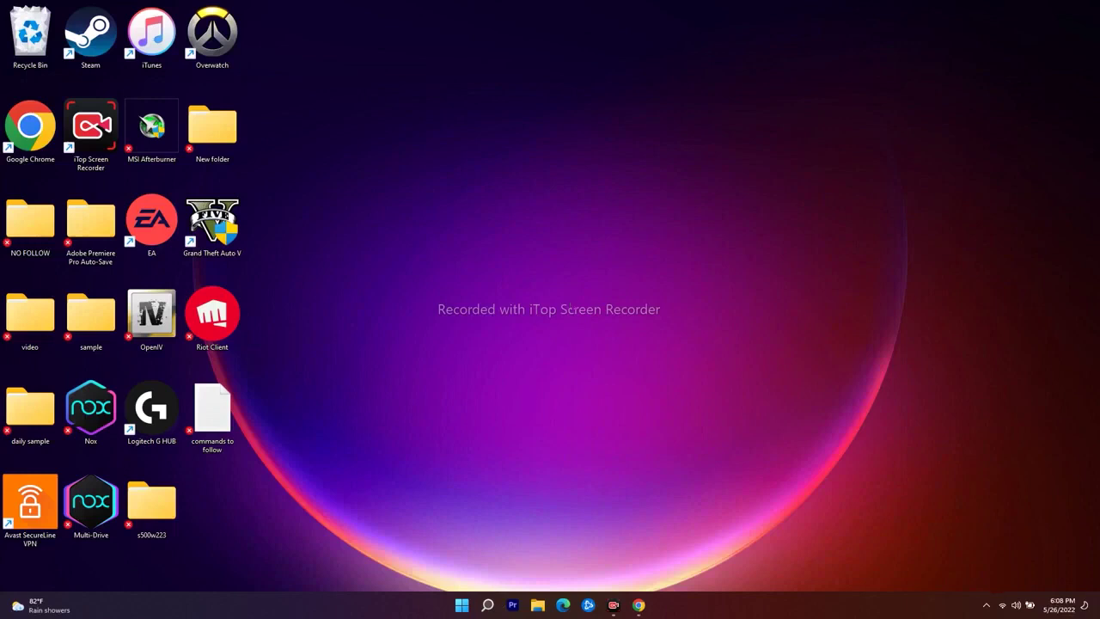
Open Settings and go to System > Troubleshoot > Other troubleshooters
{"action": "left_click", "coordinate": [486, 606]}
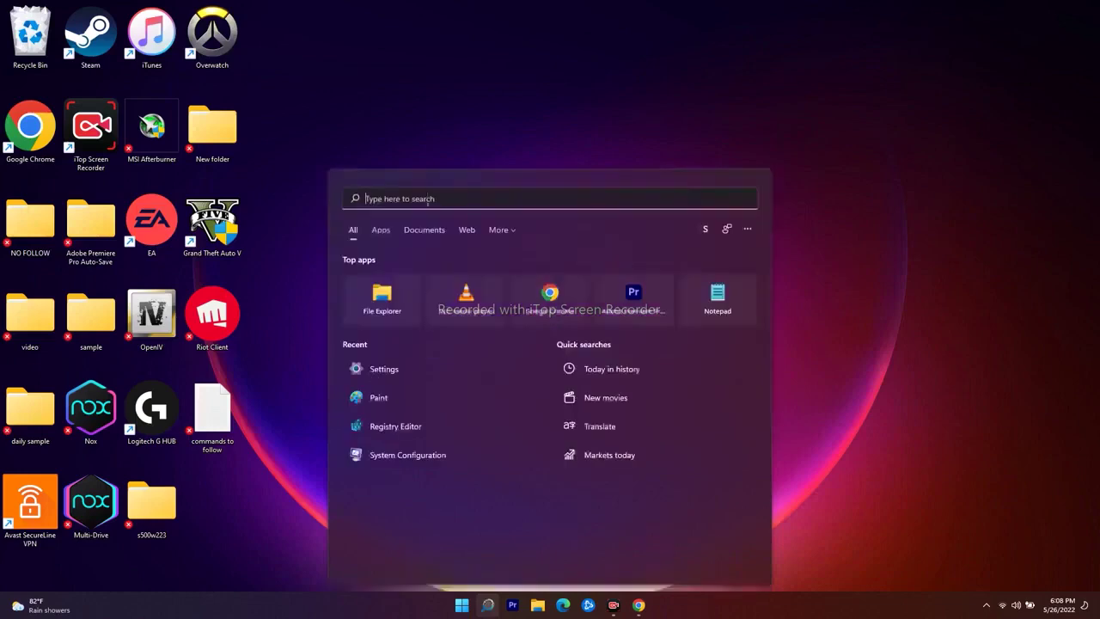
{"action": "left_click", "coordinate": [407, 369]}
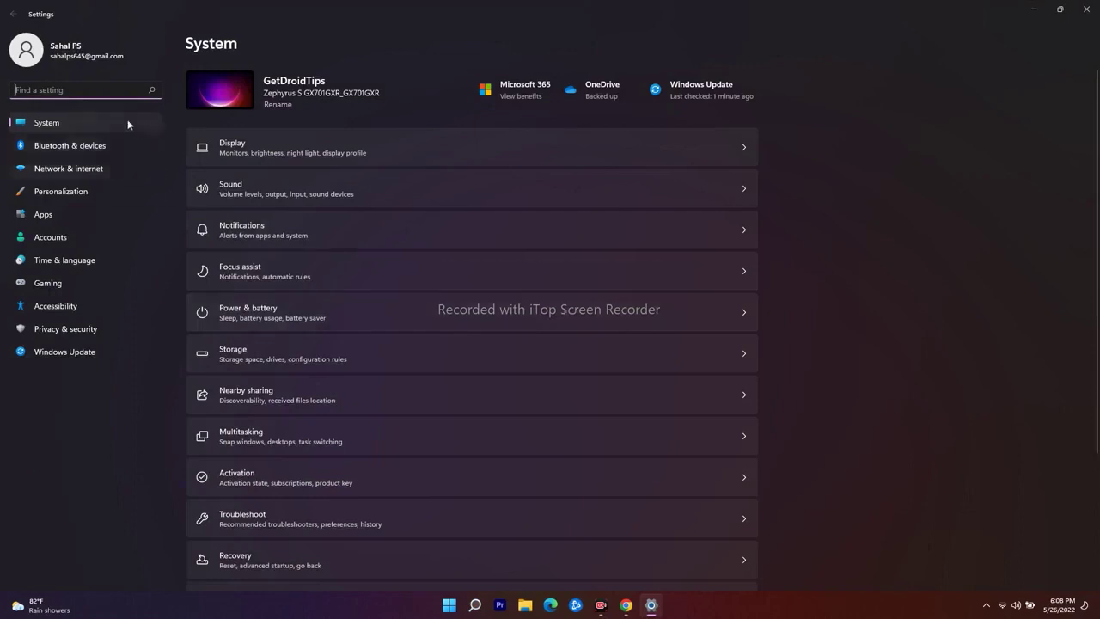
{"action": "left_click", "coordinate": [94, 121]}
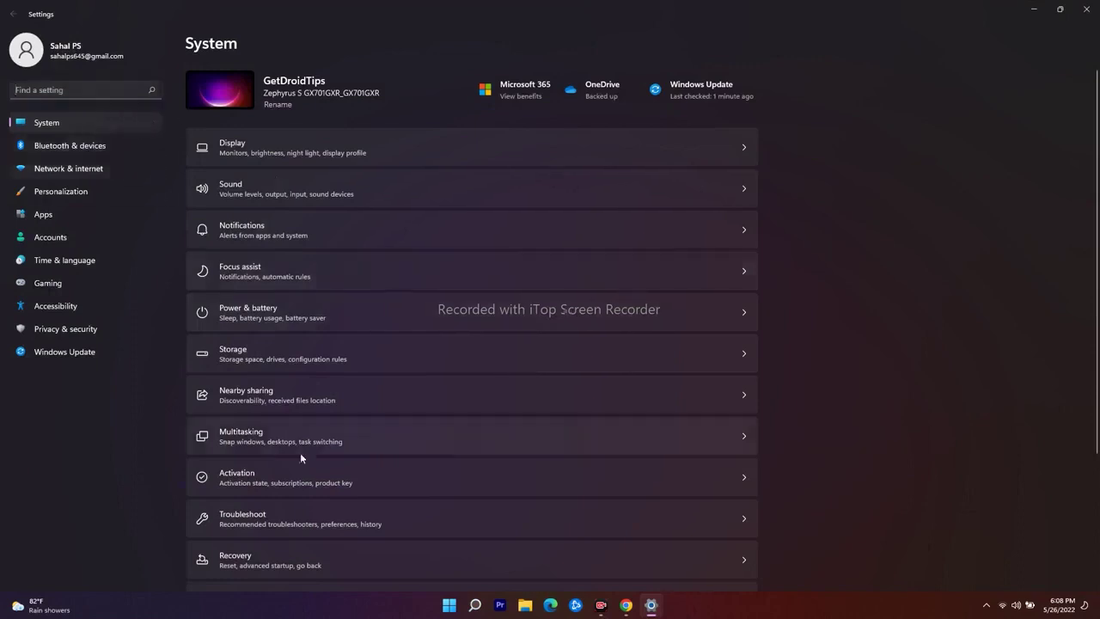
{"action": "left_click", "coordinate": [262, 517]}
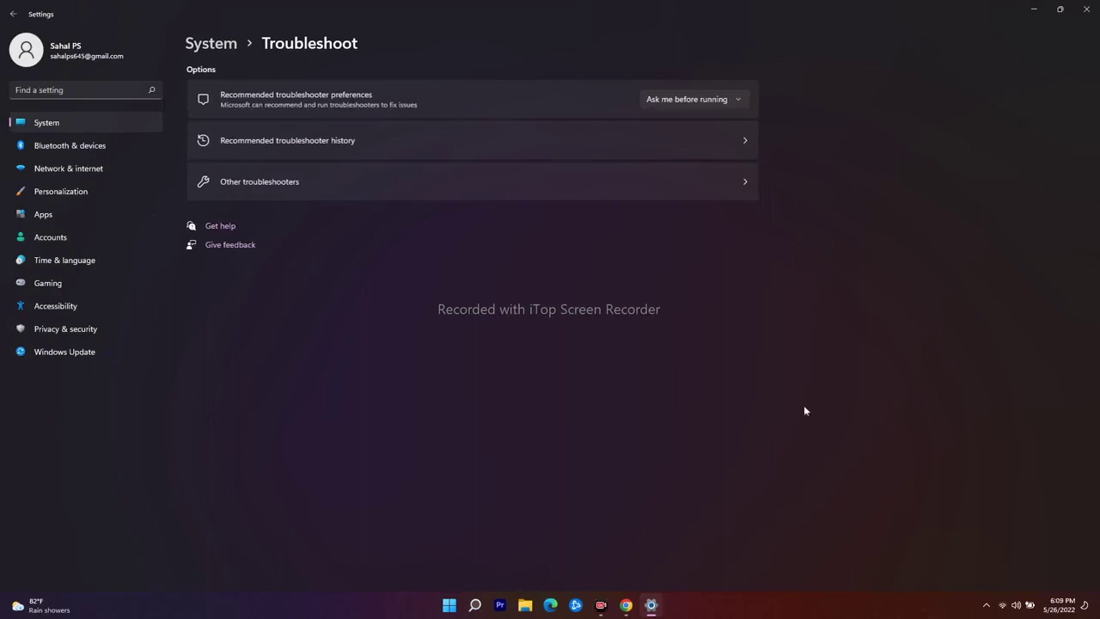
{"action": "left_click", "coordinate": [312, 185]}
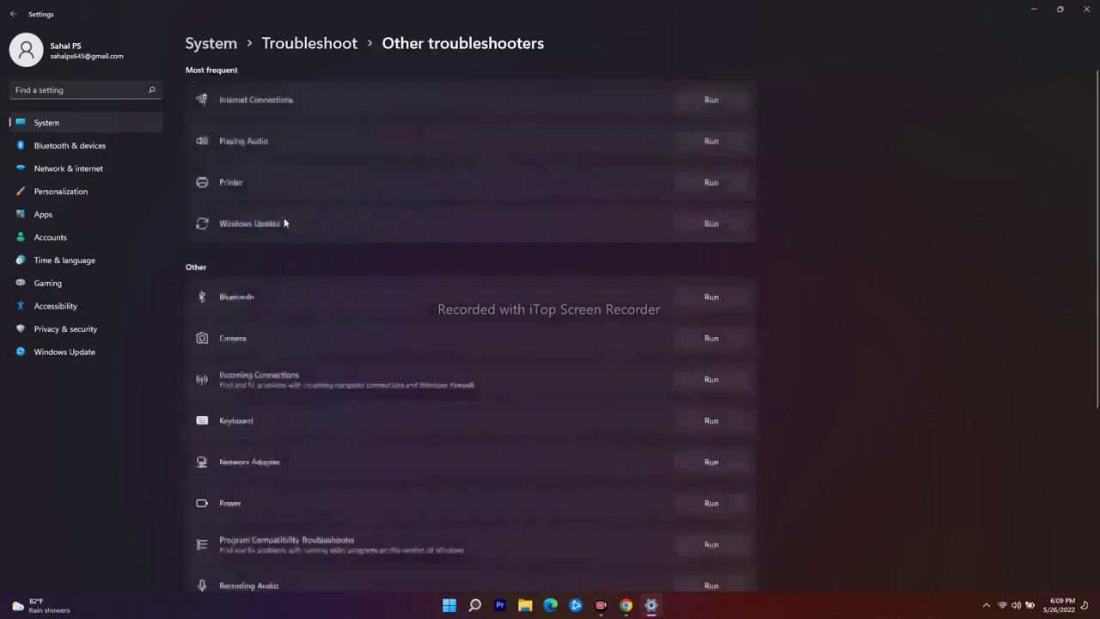
Run the Windows Update troubleshooter with Settings minimised, then close it when finished
{"action": "left_click", "coordinate": [702, 221]}
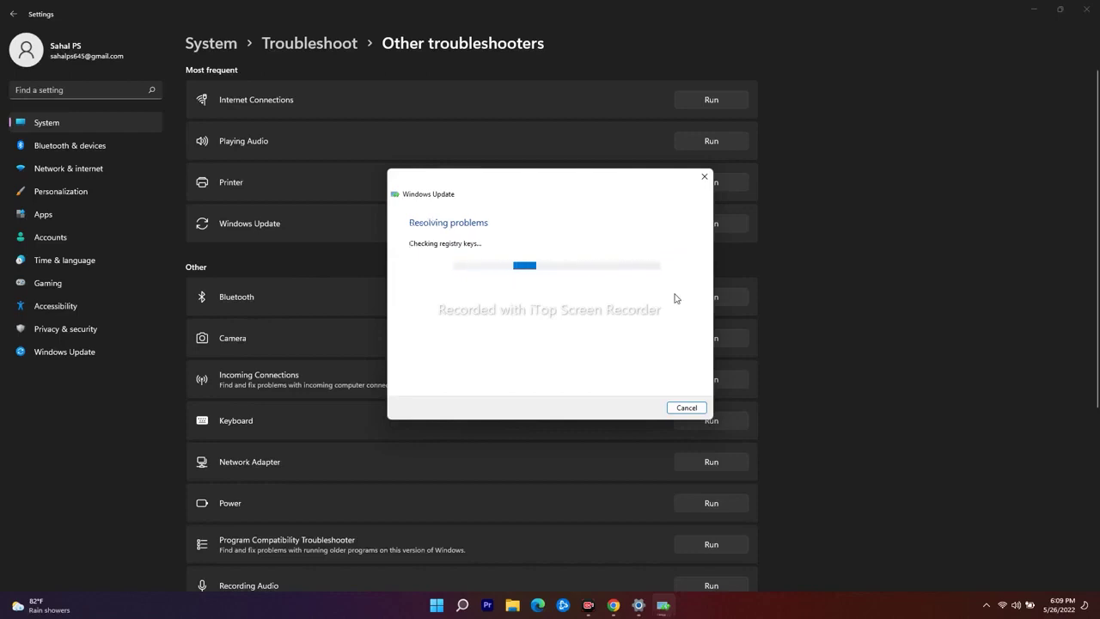
{"action": "left_click", "coordinate": [1034, 10]}
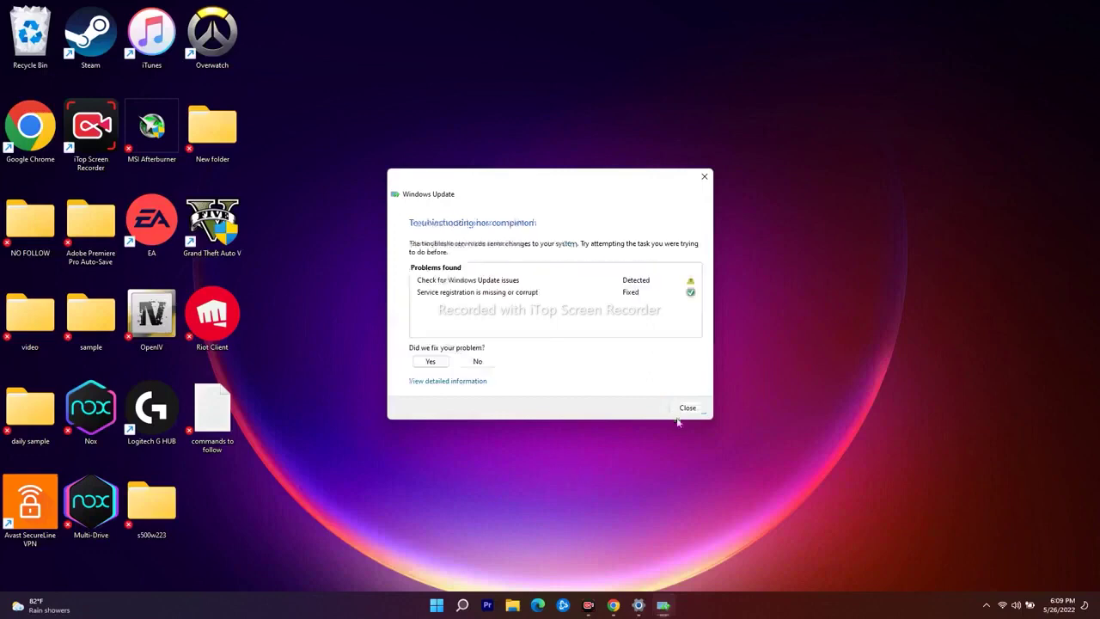
{"action": "left_click", "coordinate": [688, 407]}
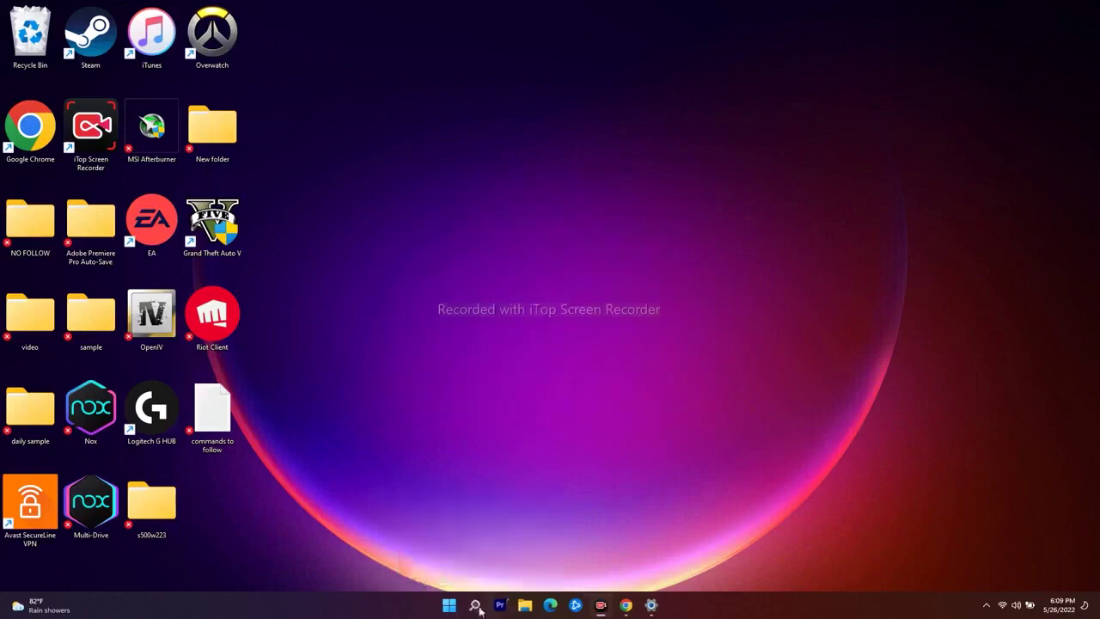
Search 'services', open Services, and confirm the Windows Update service's startup type is Automatic
{"action": "left_click", "coordinate": [478, 606]}
{"action": "type", "text": "services"}
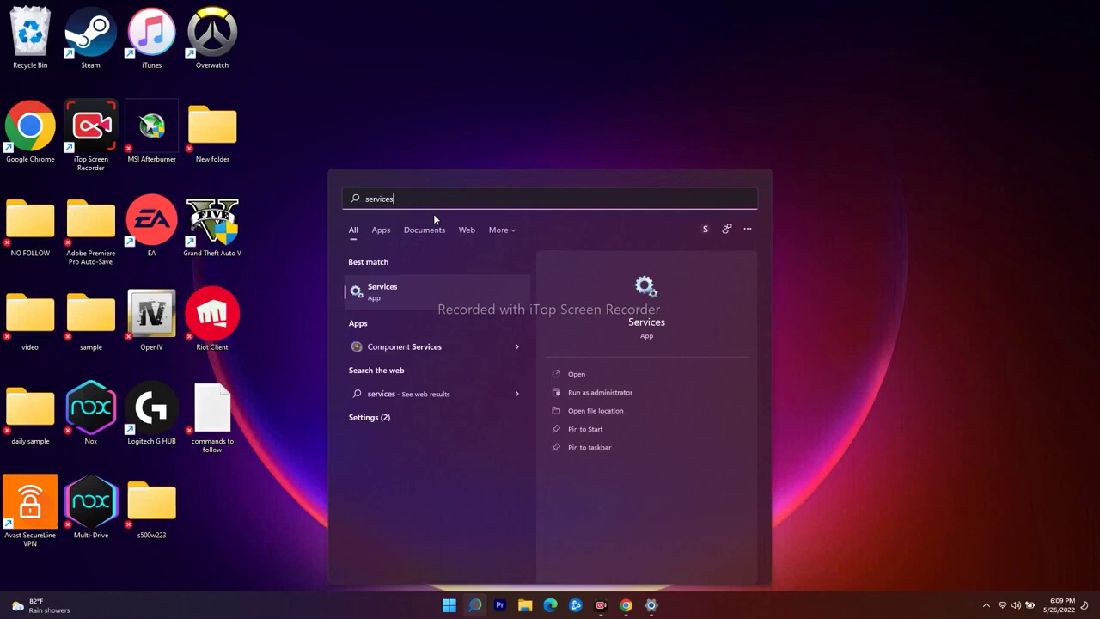
{"action": "left_click", "coordinate": [392, 289]}
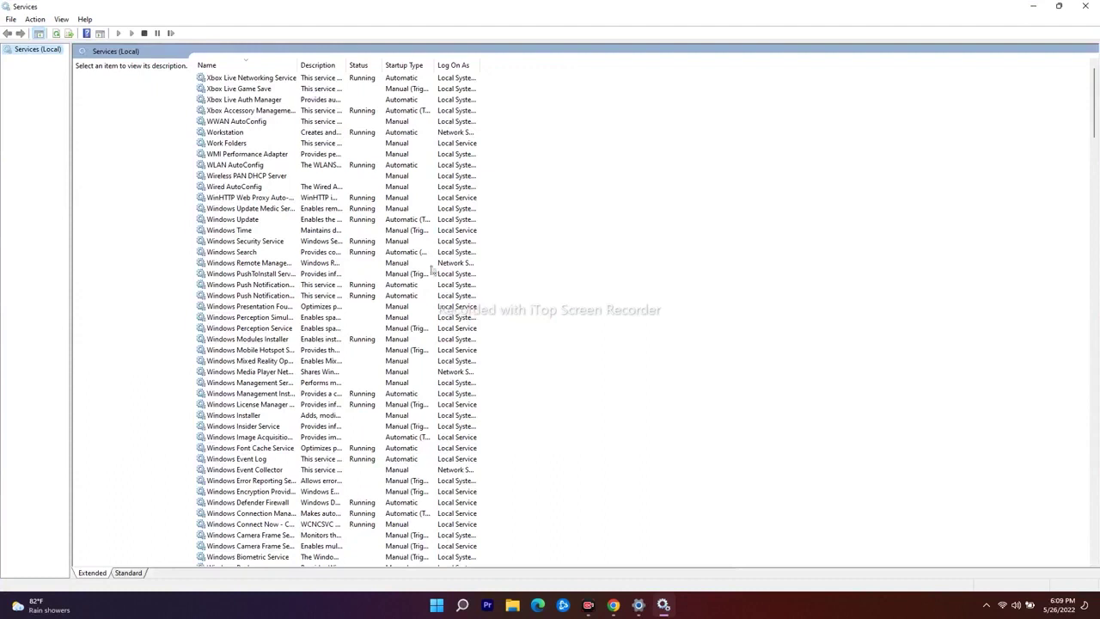
{"action": "double_click", "coordinate": [343, 224]}
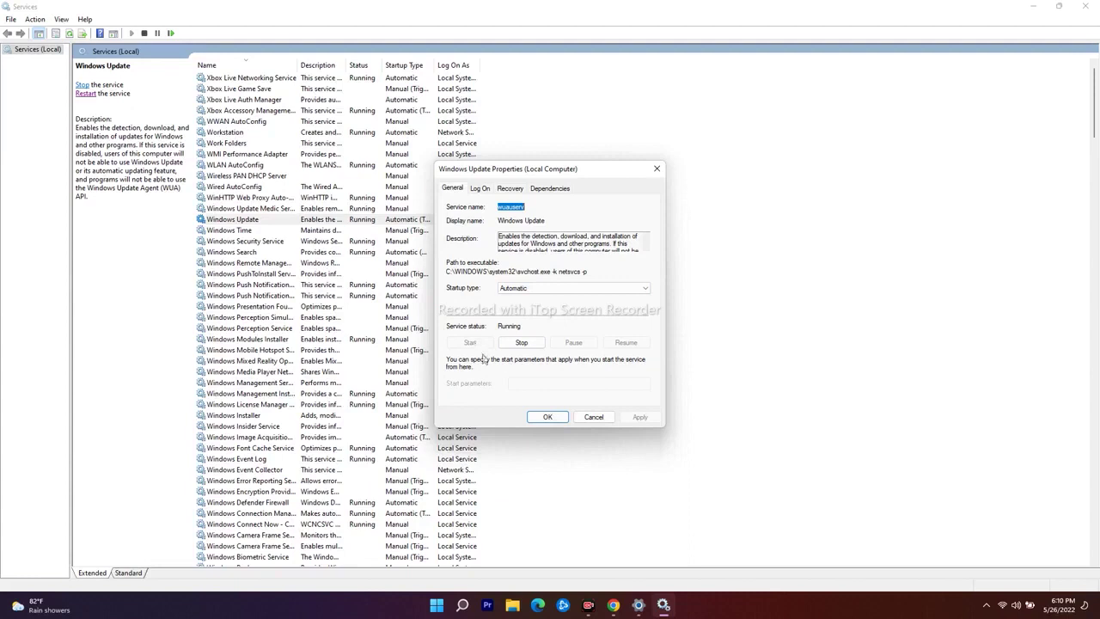
{"action": "left_click", "coordinate": [547, 417]}
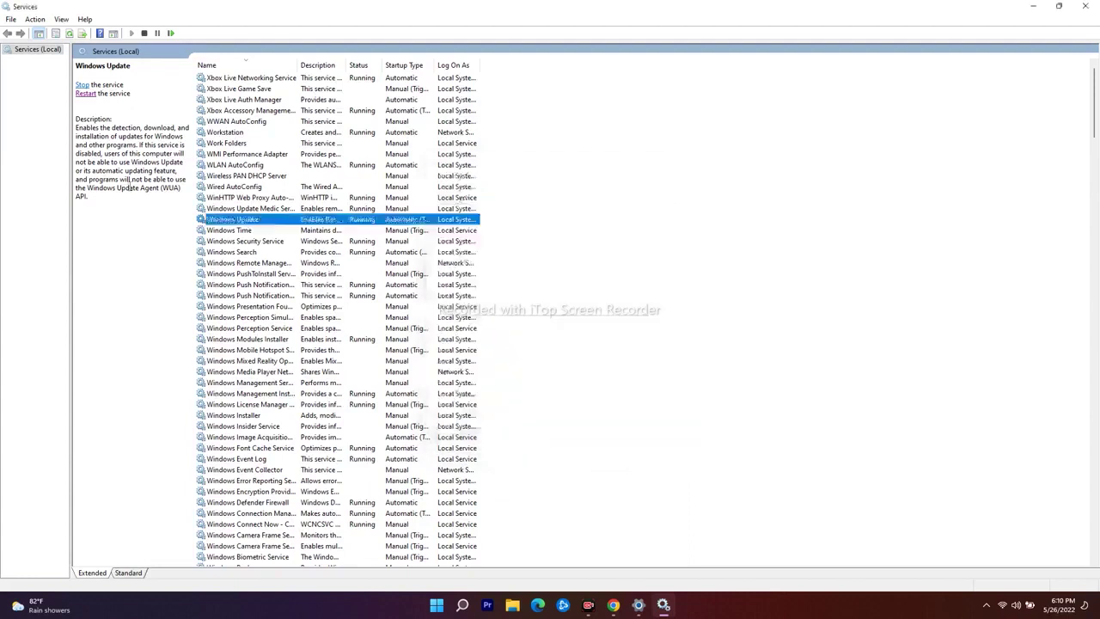
Stop Windows Update and set Background Intelligent Transfer Service startup type to Automatic
{"action": "left_click", "coordinate": [82, 84]}
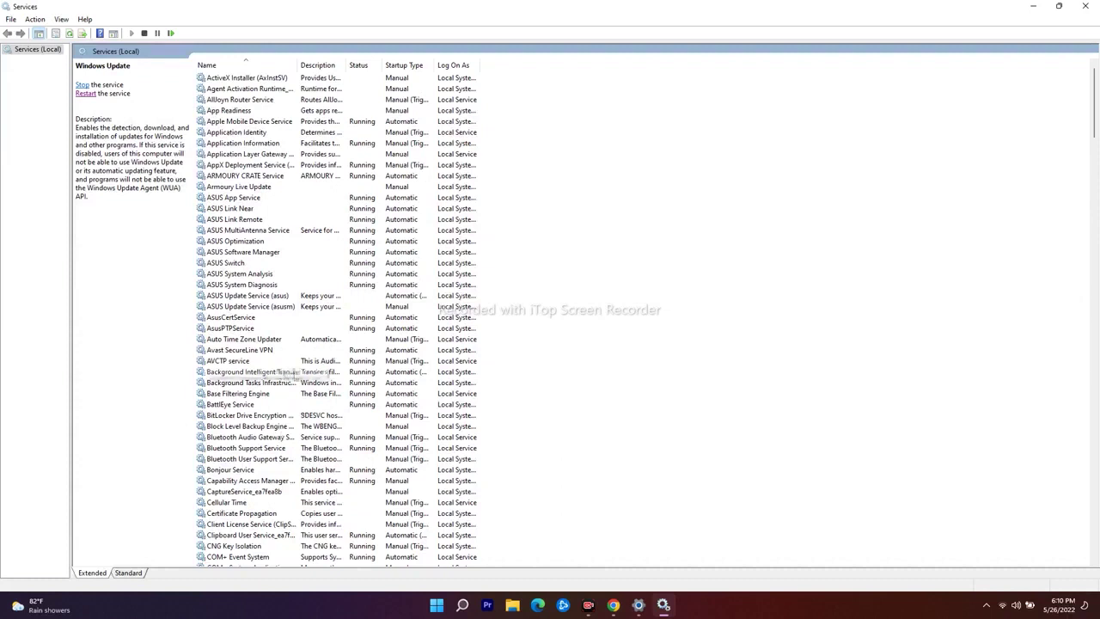
{"action": "double_click", "coordinate": [305, 375]}
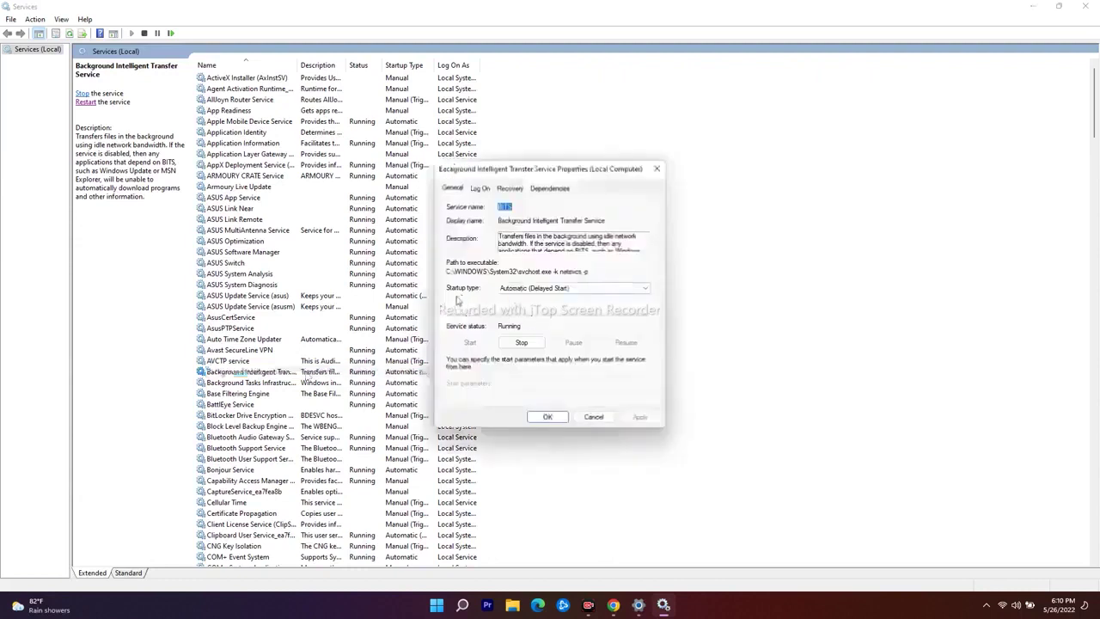
{"action": "left_click", "coordinate": [539, 294]}
{"action": "left_click", "coordinate": [540, 309]}
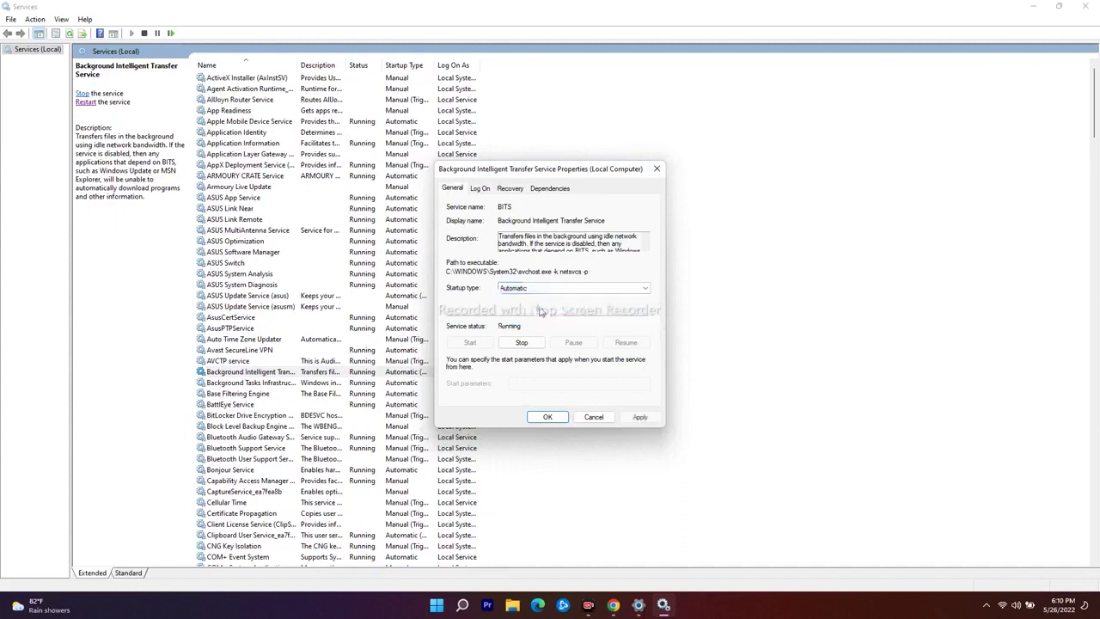
{"action": "left_click", "coordinate": [640, 417]}
Restart Background Intelligent Transfer Service, dismiss the error, and close its properties and Services
{"action": "left_click", "coordinate": [88, 102]}
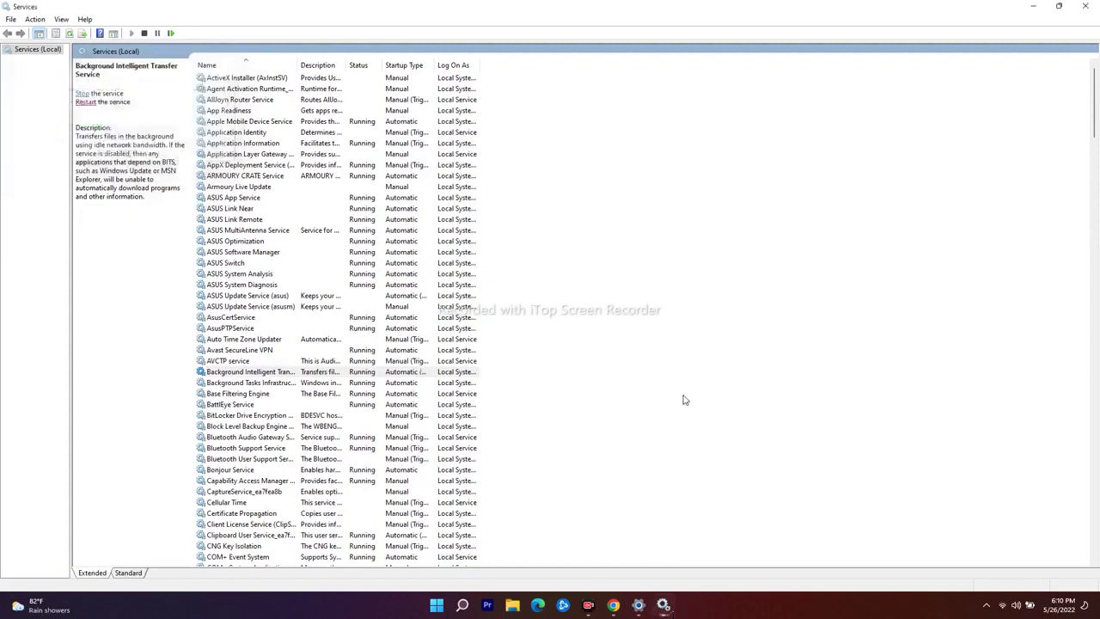
{"action": "left_click", "coordinate": [634, 320]}
{"action": "left_click", "coordinate": [550, 419]}
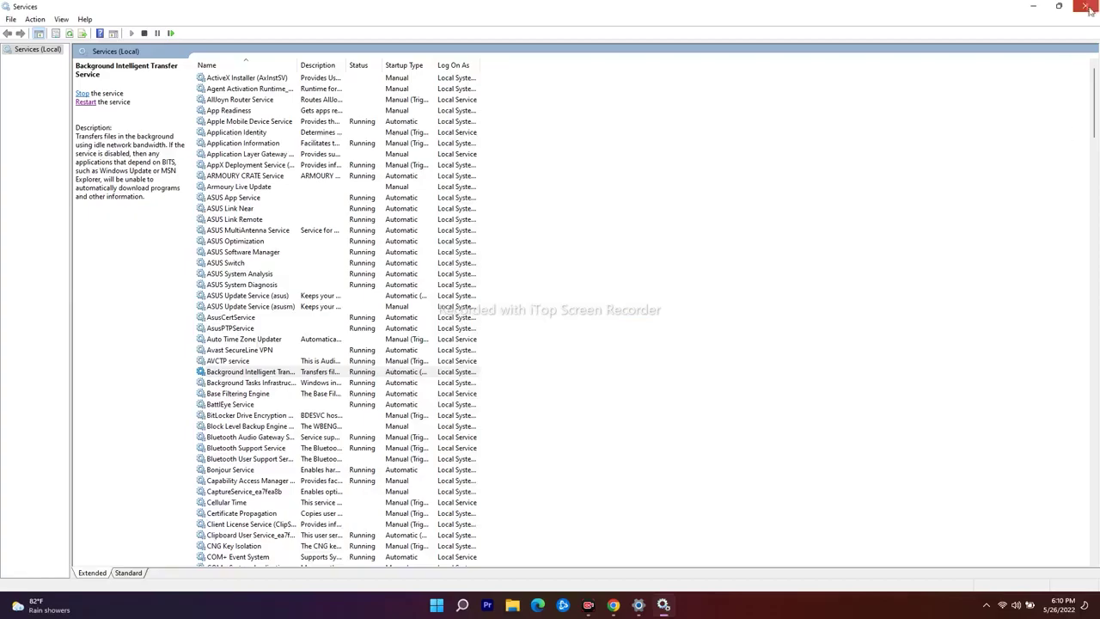
{"action": "left_click", "coordinate": [1085, 7]}
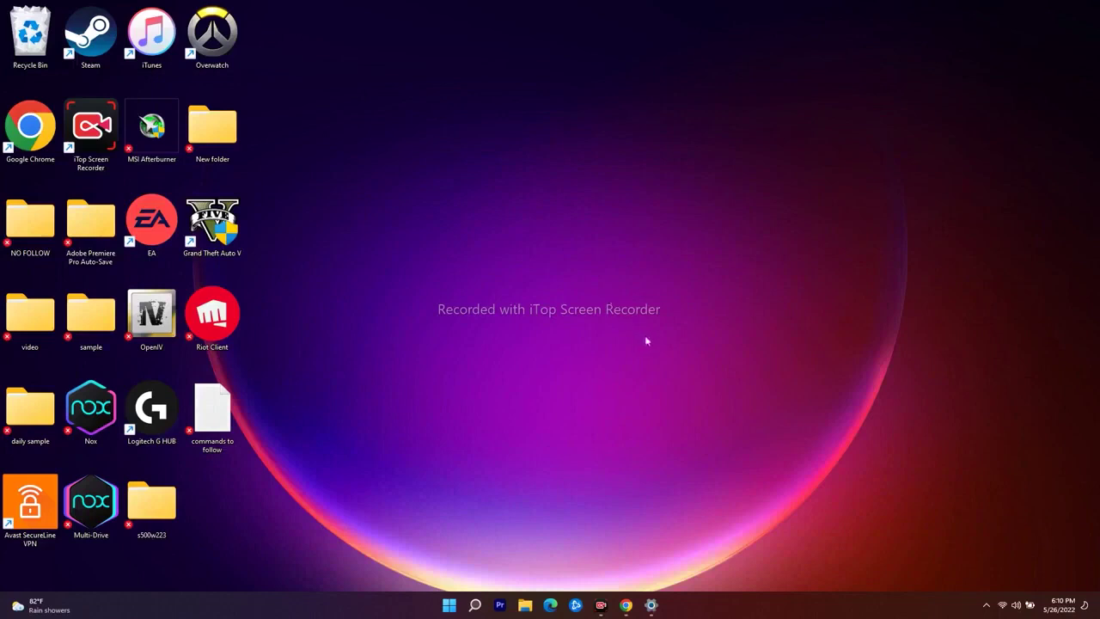
Search the Microsoft Update Catalog for KB5014019 to list its x64 and ARM64 previews
{"action": "left_click", "coordinate": [626, 607]}
{"action": "left_click_drag", "start_coordinate": [230, 31], "coordinate": [79, 30]}
{"action": "left_click", "coordinate": [352, 157]}
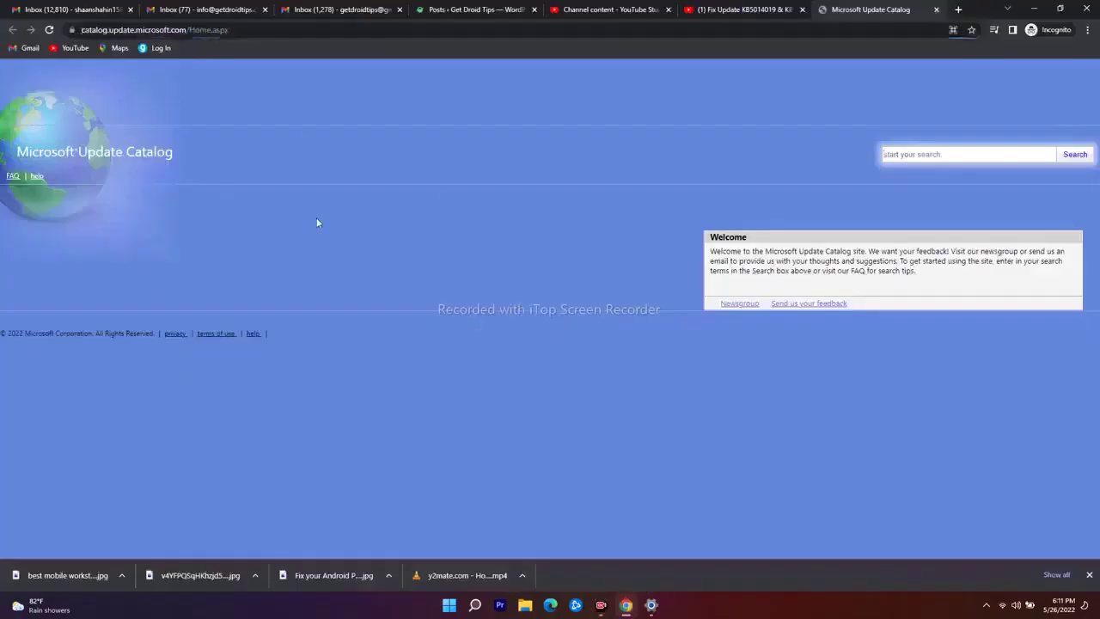
{"action": "left_click", "coordinate": [923, 153]}
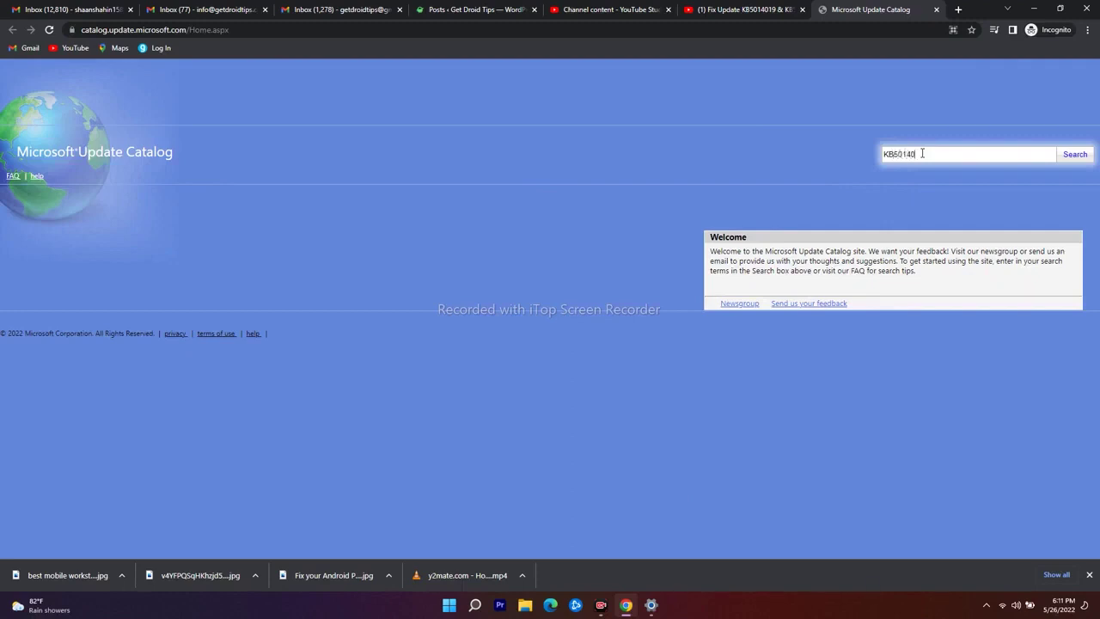
{"action": "left_click", "coordinate": [1074, 156]}
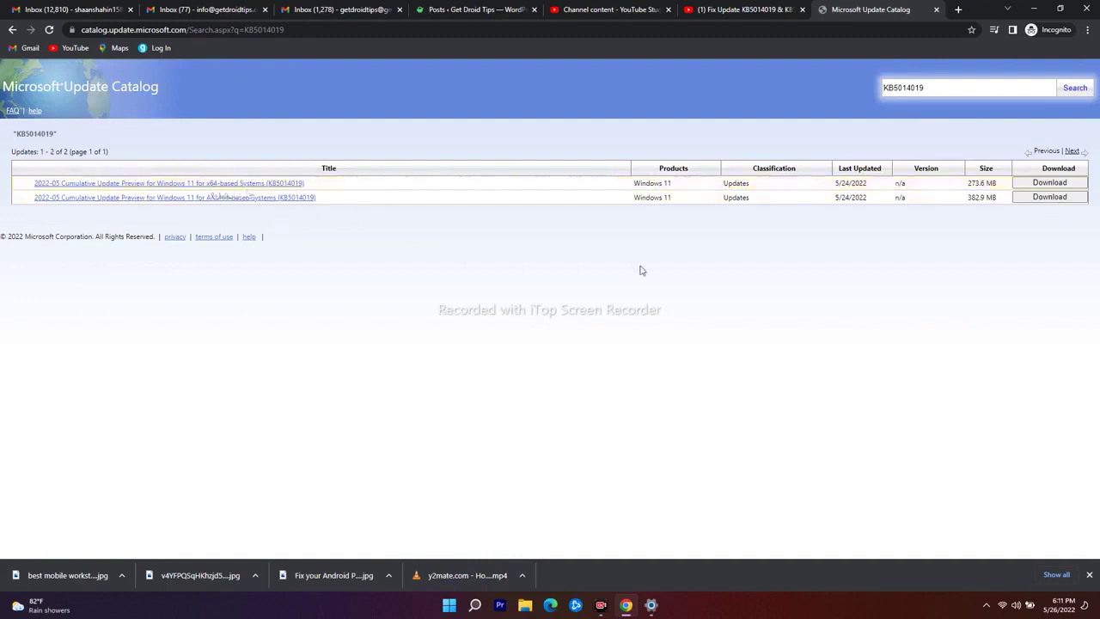
Download the ARM64 KB5014019 .msu package, then minimise the popup and the browser
{"action": "left_click", "coordinate": [1050, 196]}
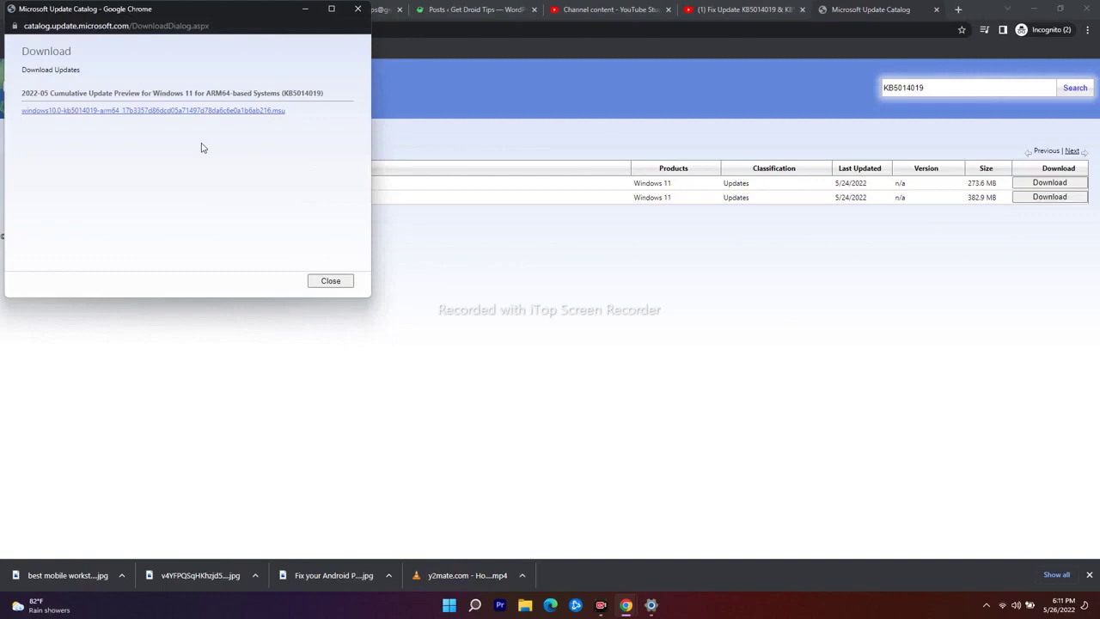
{"action": "left_click", "coordinate": [209, 110]}
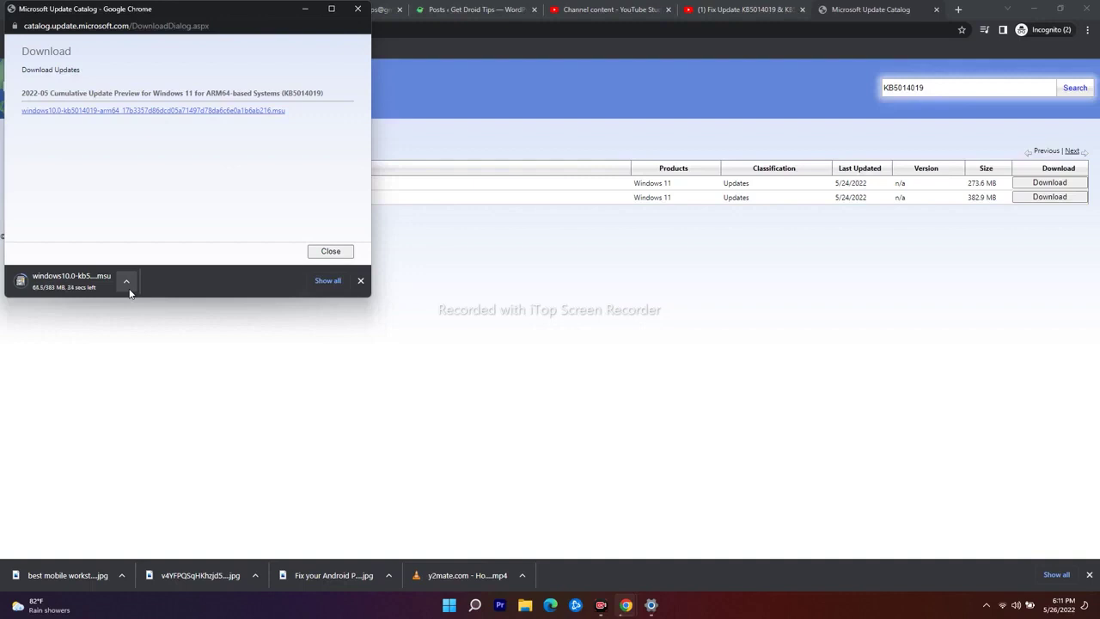
{"action": "left_click", "coordinate": [305, 10]}
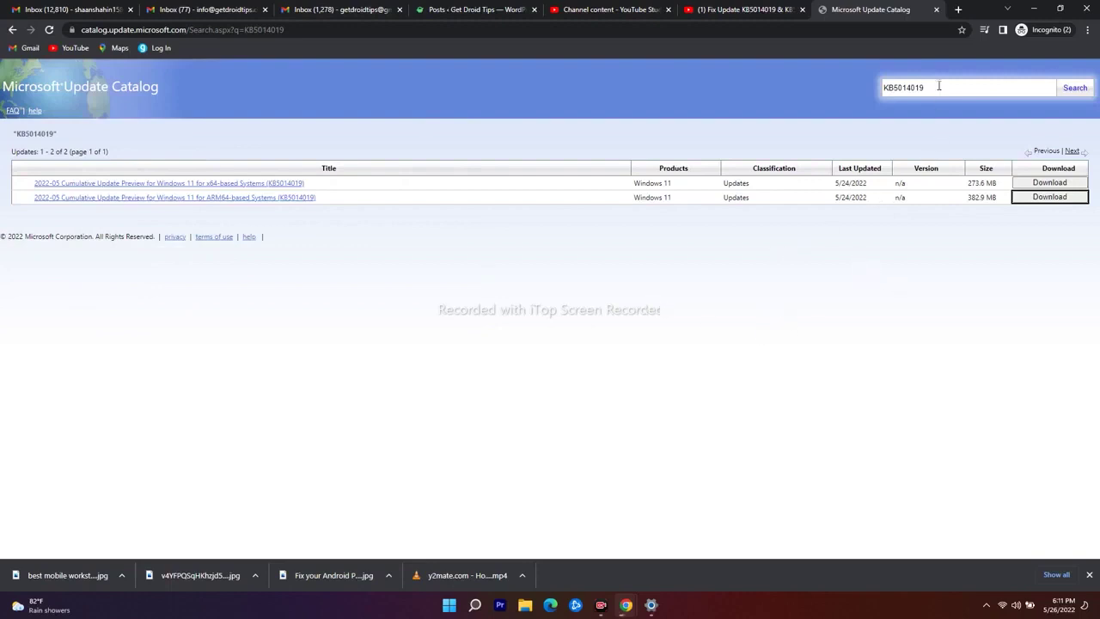
{"action": "left_click", "coordinate": [1034, 9]}
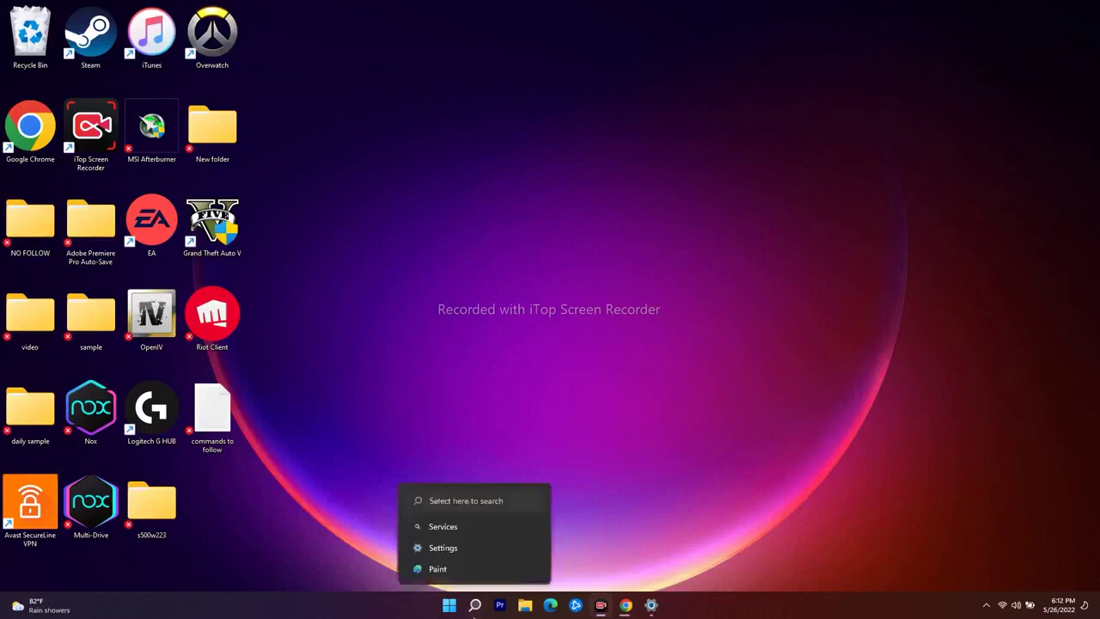
Open Notepad via search ('NOTE') and paste in the Windows Update reset command script
{"action": "left_click", "coordinate": [474, 604]}
{"action": "type", "text": "NOTE"}
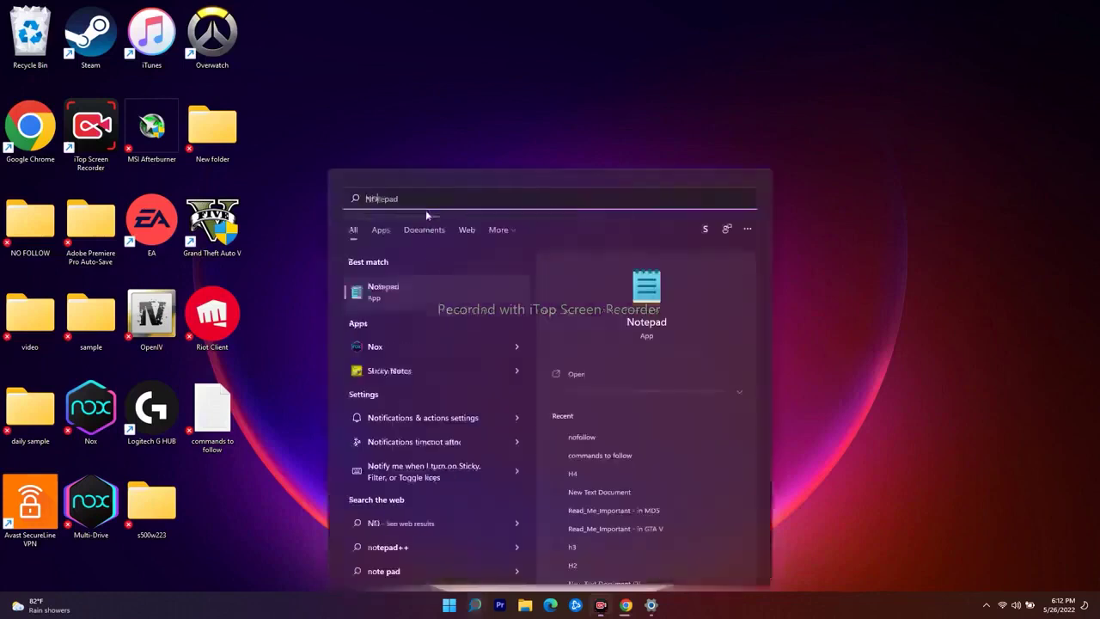
{"action": "left_click", "coordinate": [425, 295]}
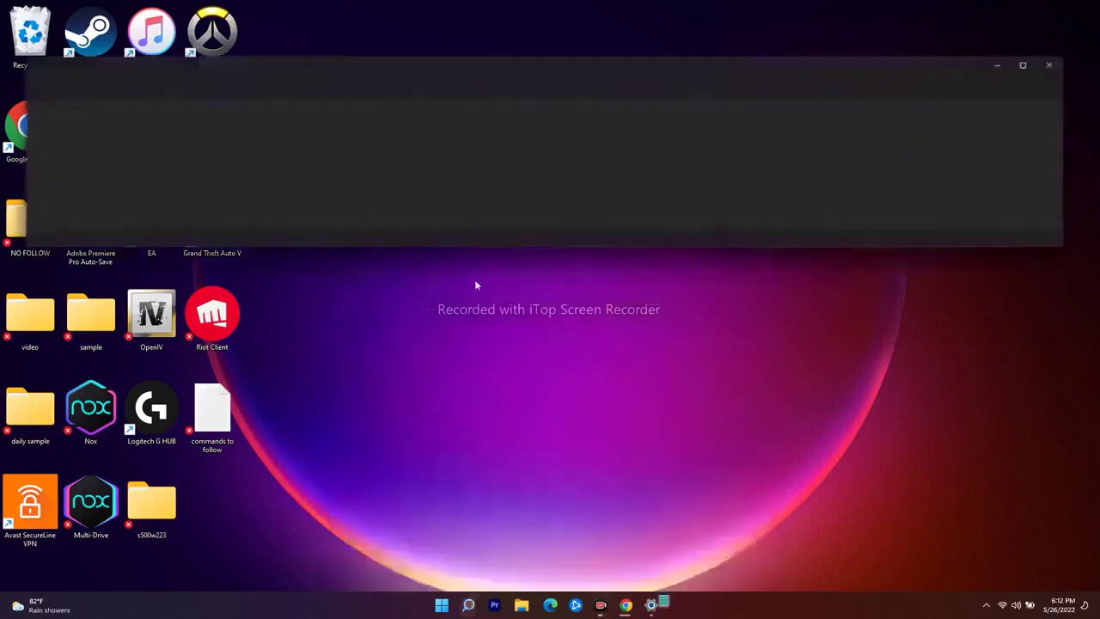
{"action": "right_click", "coordinate": [74, 124]}
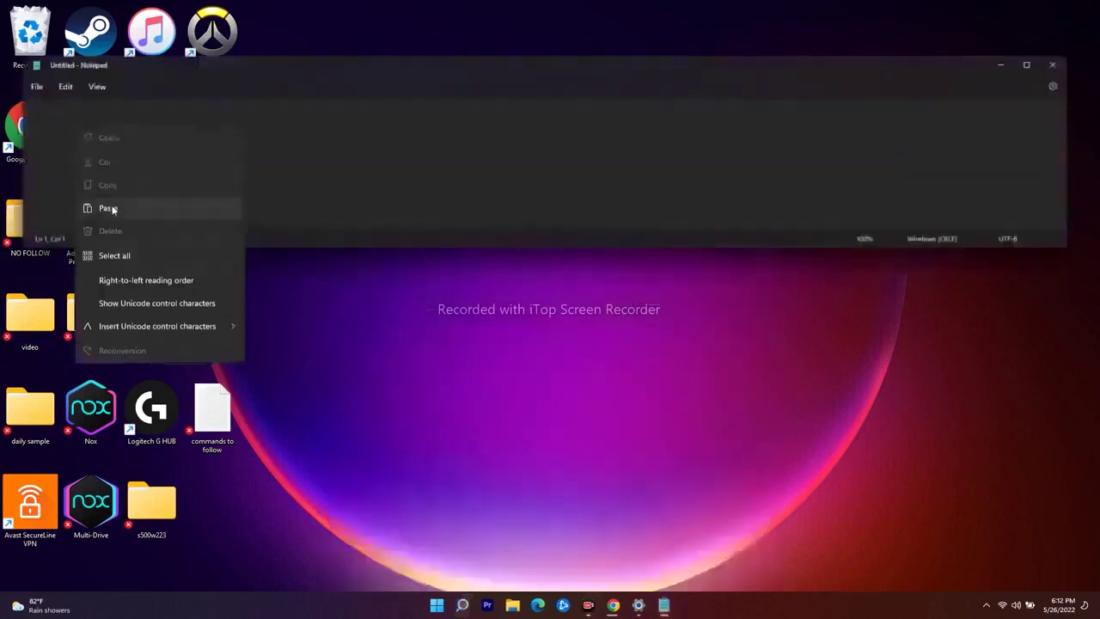
{"action": "left_click", "coordinate": [108, 209]}
{"action": "scroll", "coordinate": [129, 215], "scroll_direction": "up", "scroll_amount": 3}
{"action": "scroll", "coordinate": [149, 206], "scroll_direction": "up", "scroll_amount": 2}
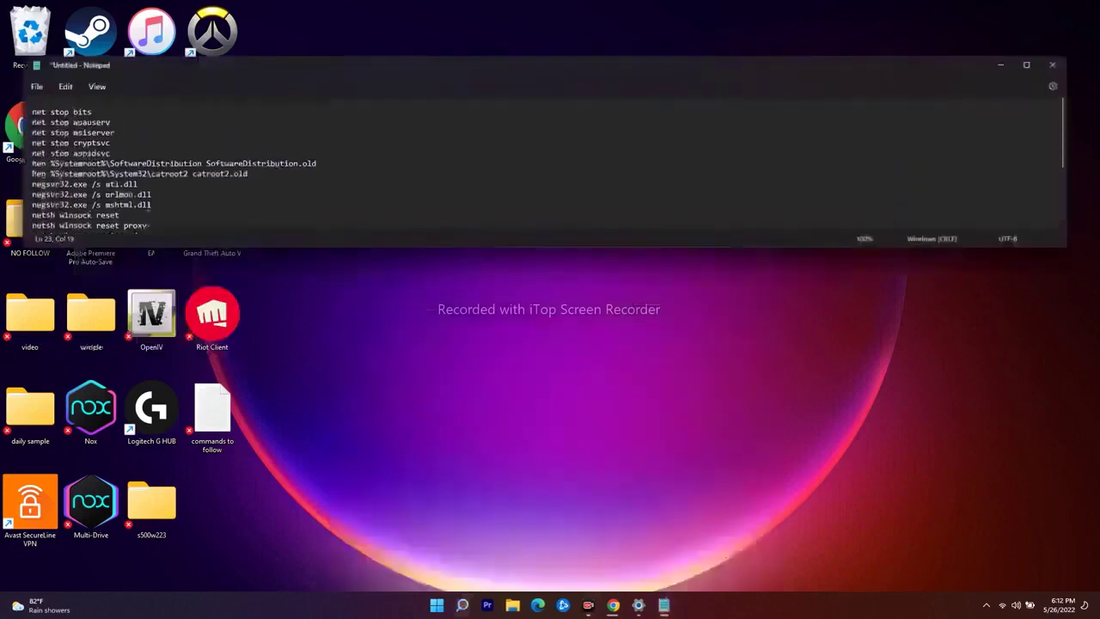
{"action": "scroll", "coordinate": [151, 207], "scroll_direction": "down", "scroll_amount": 4}
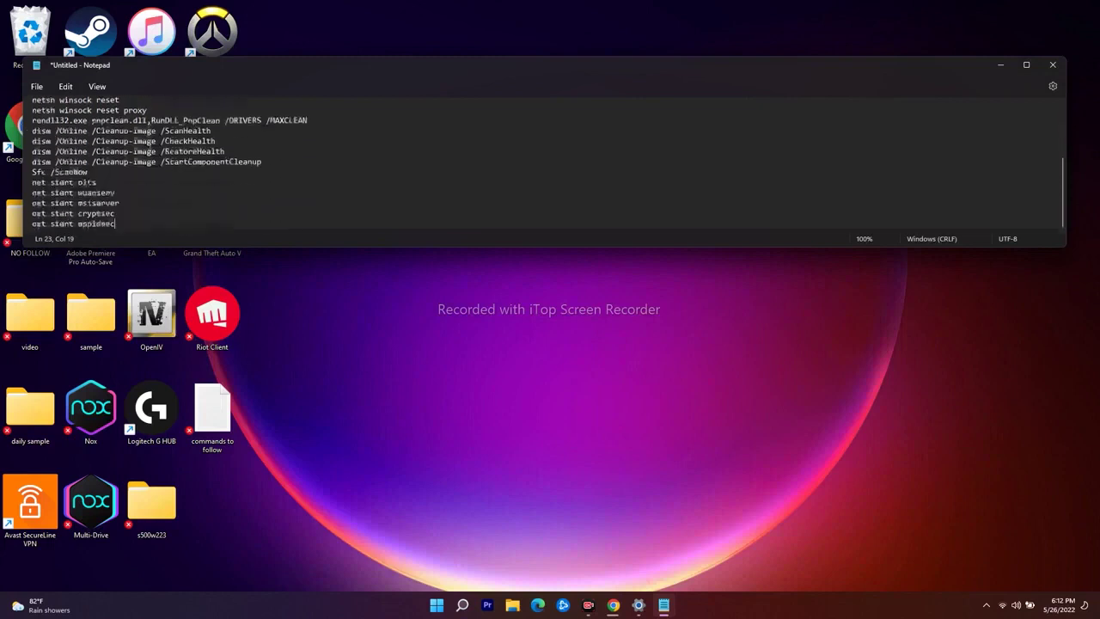
{"action": "scroll", "coordinate": [139, 206], "scroll_direction": "up", "scroll_amount": 4}
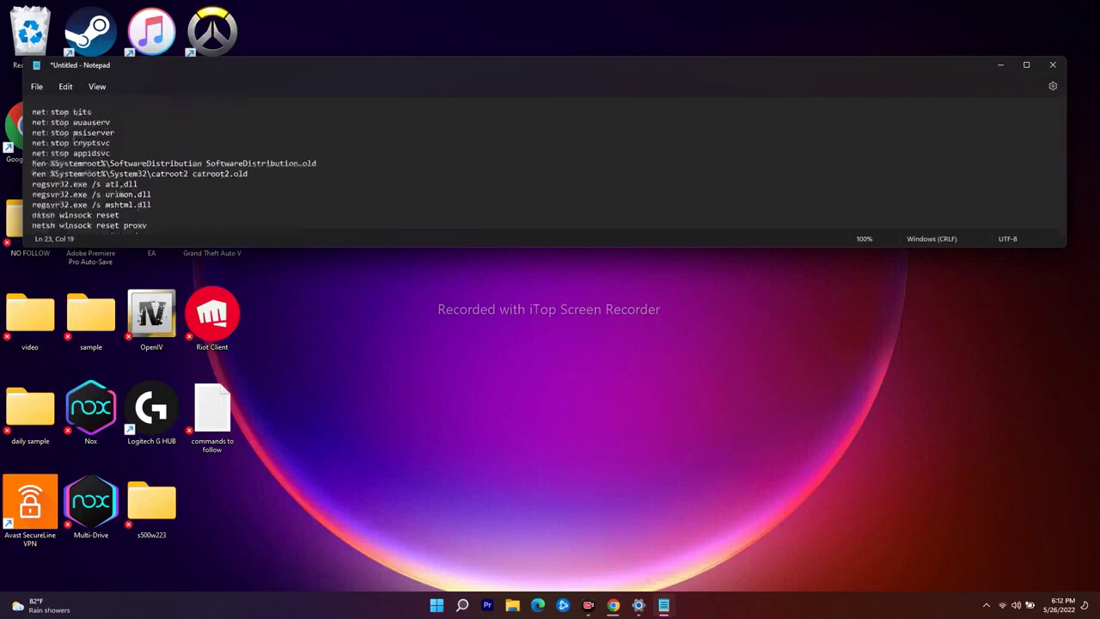
Bring up the File > Save as dialog for the script
{"action": "left_click", "coordinate": [42, 163]}
{"action": "left_click", "coordinate": [560, 66]}
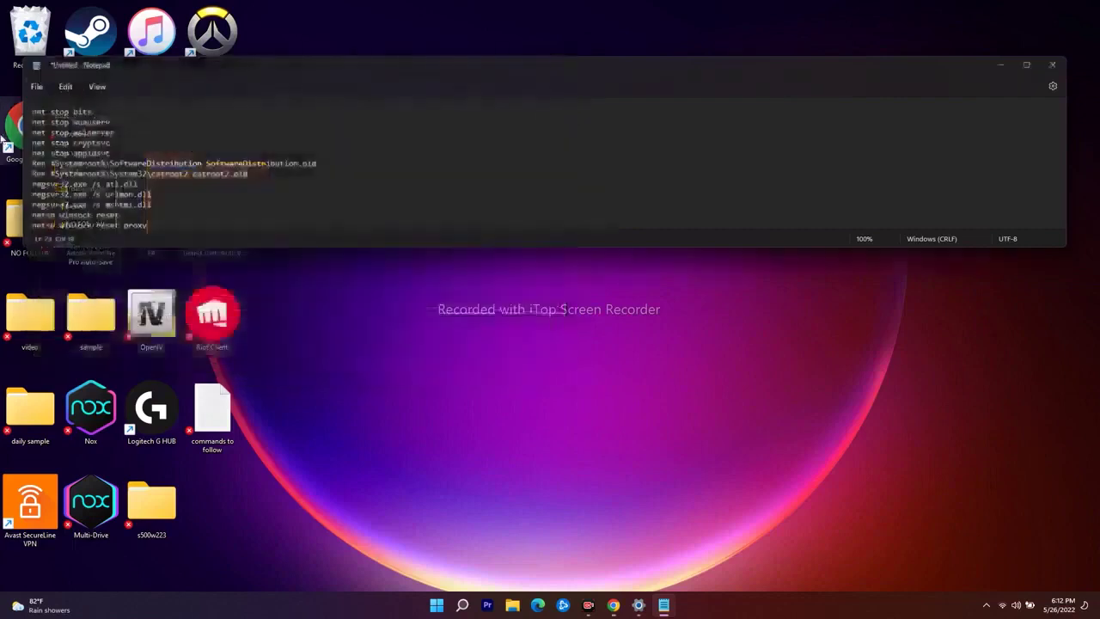
{"action": "left_click", "coordinate": [36, 86]}
{"action": "left_click", "coordinate": [68, 183]}
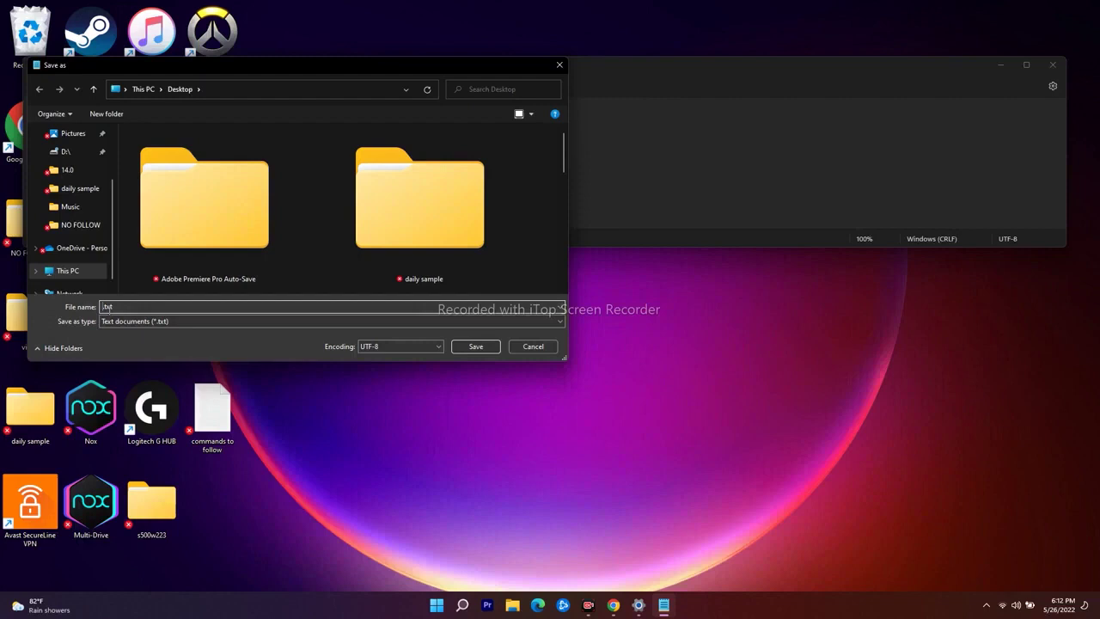
Save the script to the Desktop as Wufix.bat with file type All files
{"action": "type", "text": "Wufix"}
{"action": "key", "text": "Delete"}
{"action": "key", "text": "Delete"}
{"action": "key", "text": "Delete"}
{"action": "type", "text": "bat"}
{"action": "left_click", "coordinate": [190, 321]}
{"action": "left_click", "coordinate": [173, 336]}
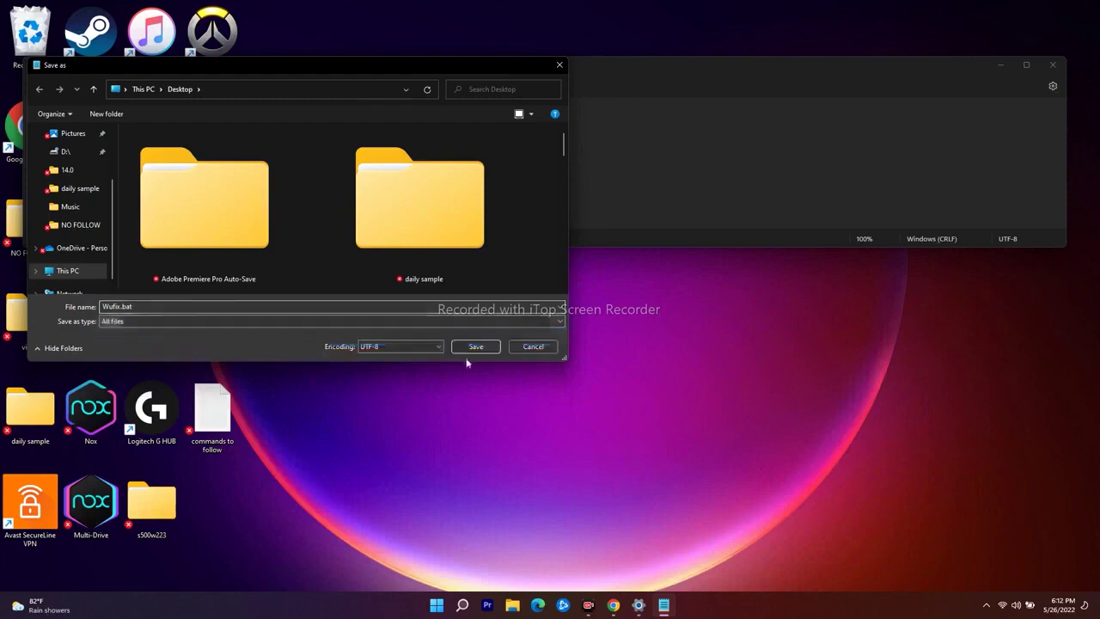
{"action": "scroll", "coordinate": [87, 189], "scroll_direction": "up", "scroll_amount": 3}
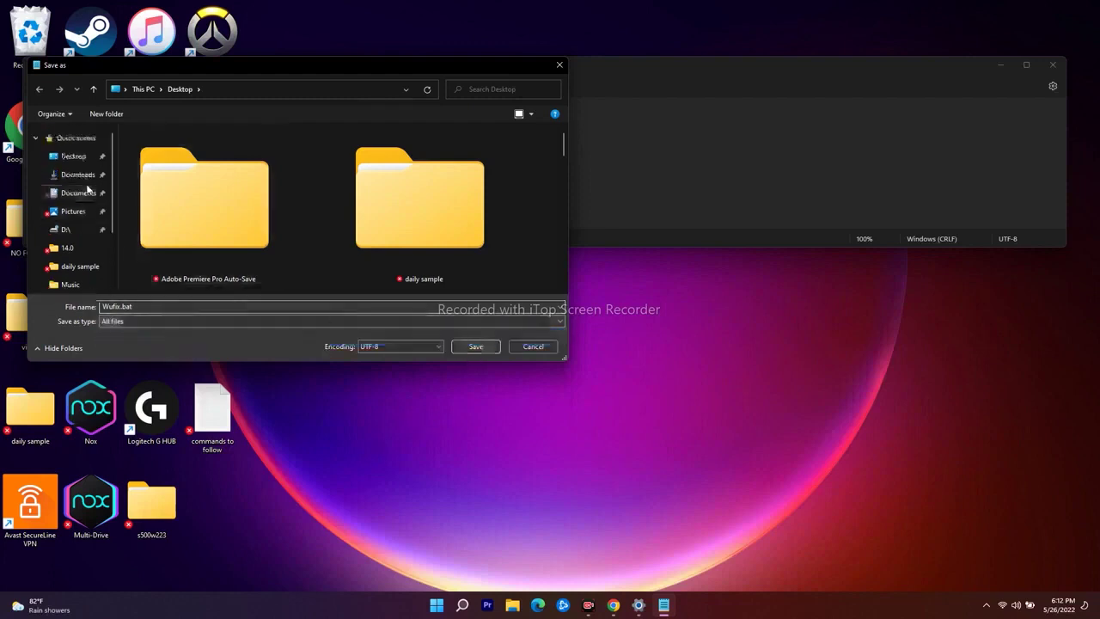
{"action": "scroll", "coordinate": [435, 203], "scroll_direction": "down", "scroll_amount": 10}
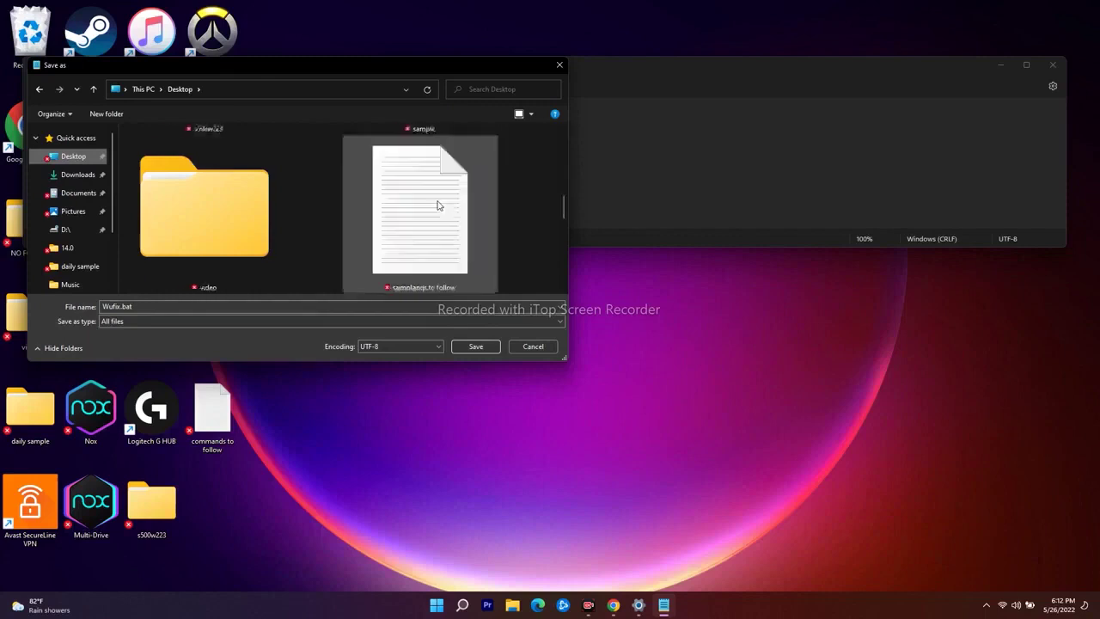
{"action": "left_click", "coordinate": [473, 346]}
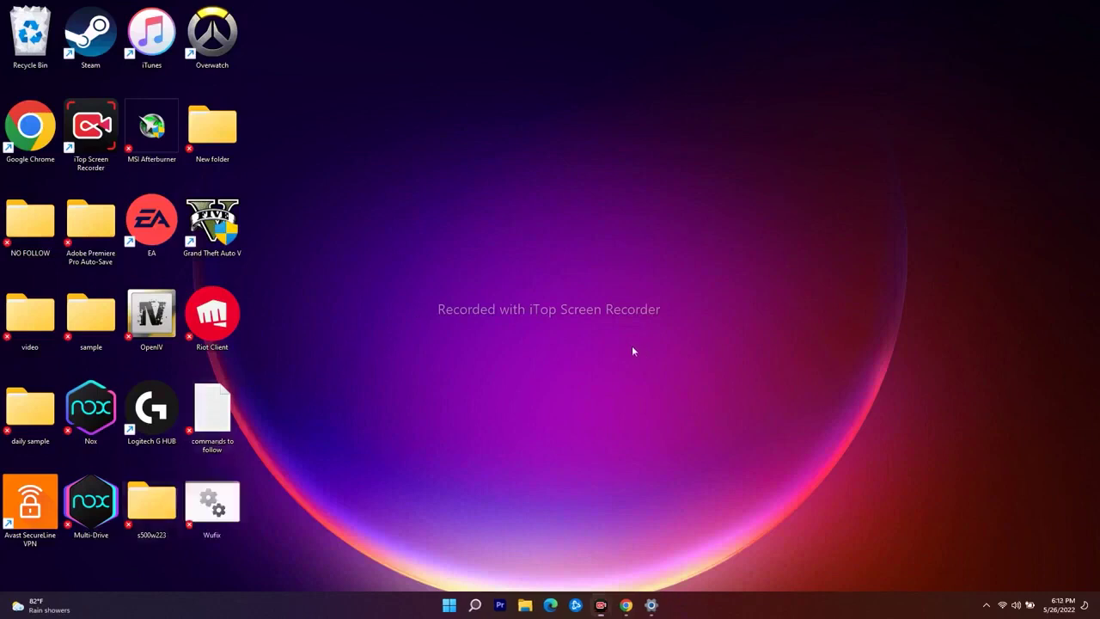
Run Wufix.bat as administrator so its reset commands execute in Command Prompt
{"action": "right_click", "coordinate": [233, 515]}
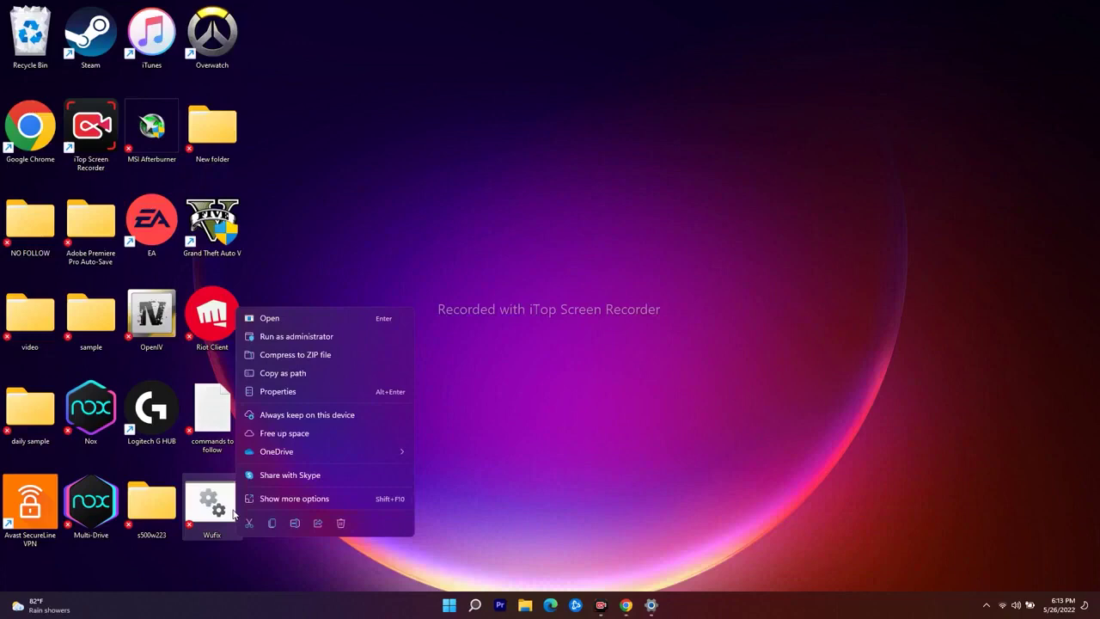
{"action": "left_click", "coordinate": [316, 337]}
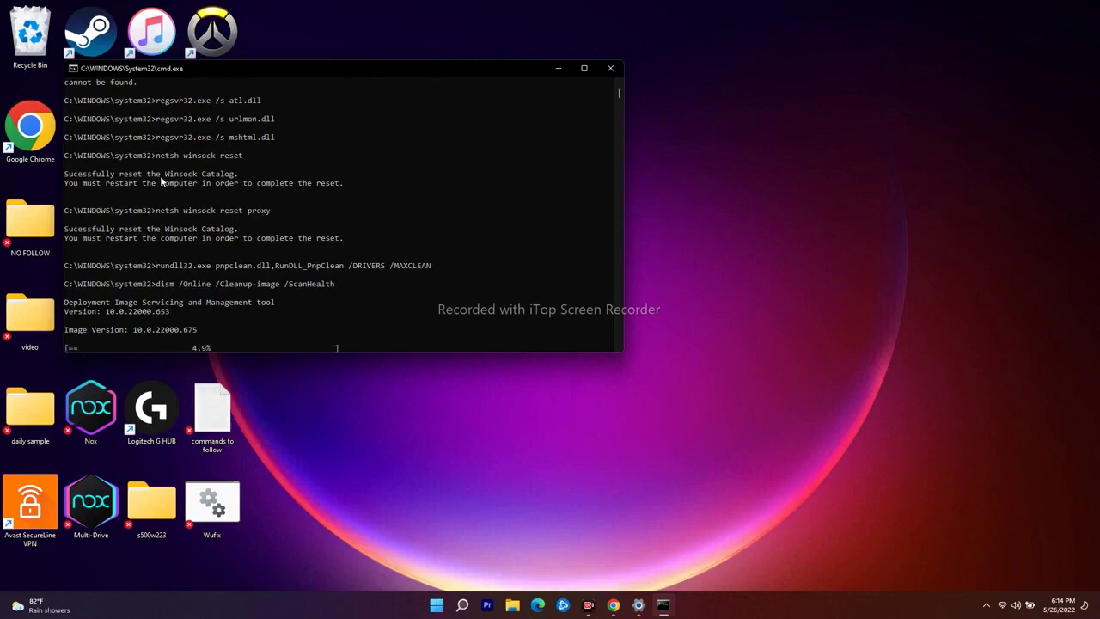
{"action": "scroll", "coordinate": [409, 199], "scroll_direction": "down", "scroll_amount": 7}
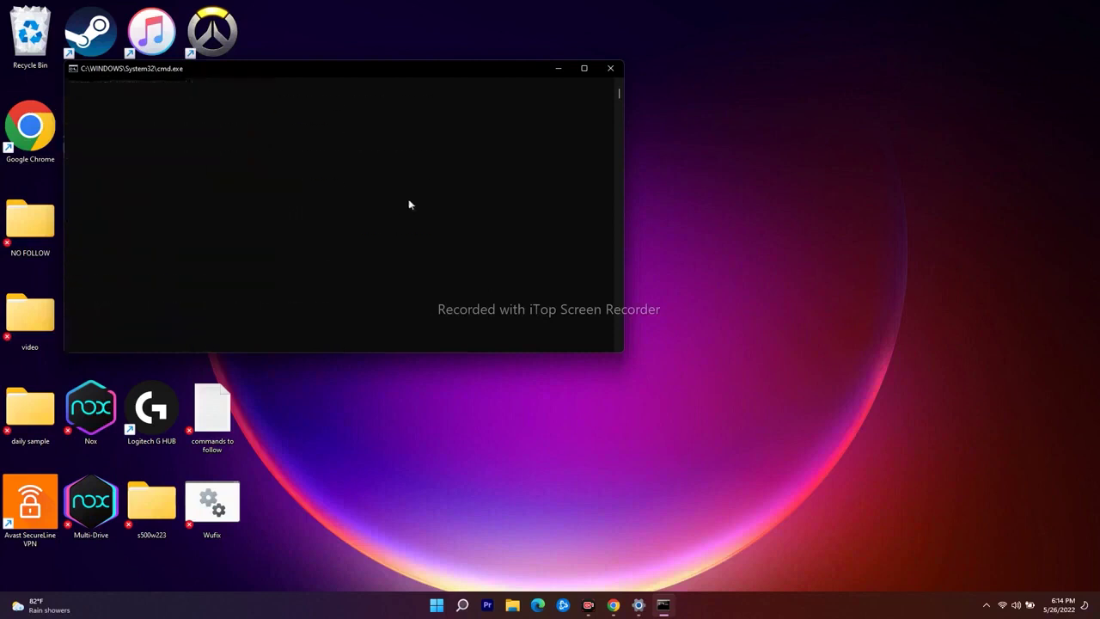